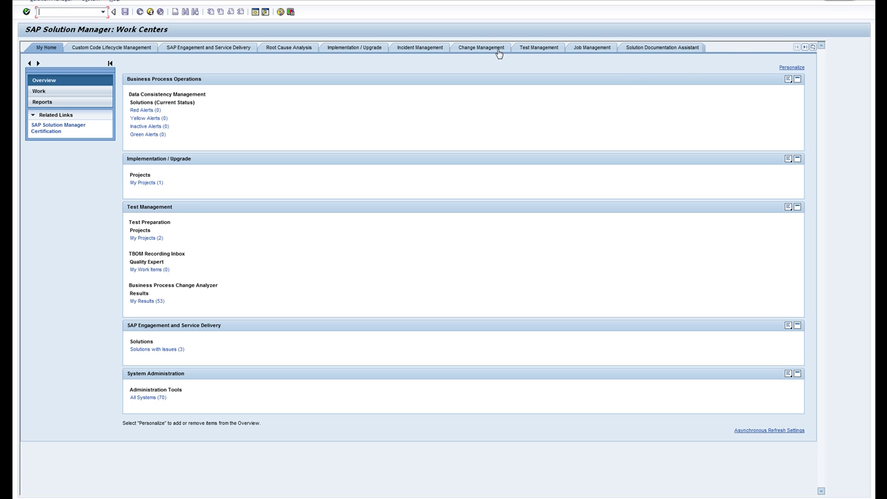
Open the Technical Monitoring work center and filter the list of all systems by extended ID ECP
left_click(813, 47)
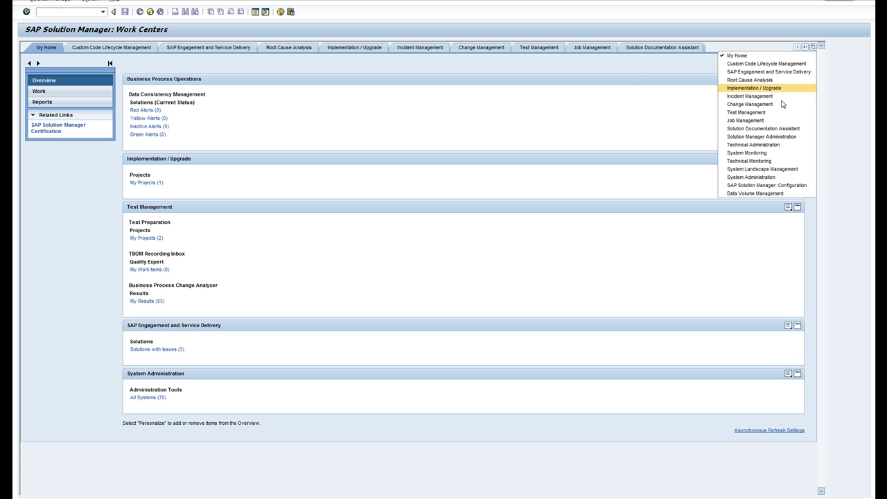
left_click(762, 161)
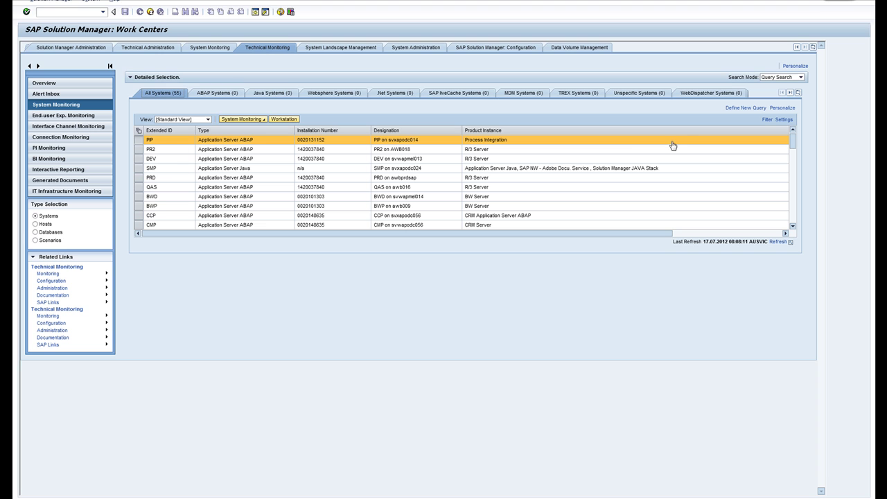
left_click(767, 119)
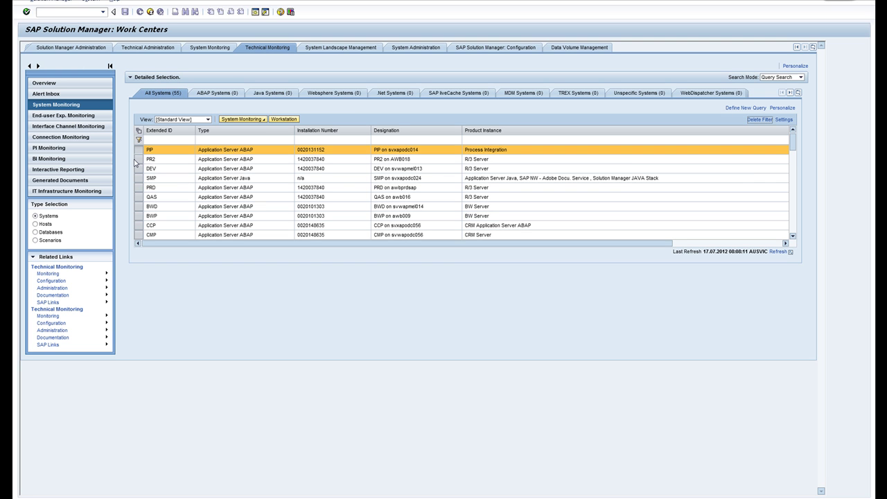
left_click(154, 141)
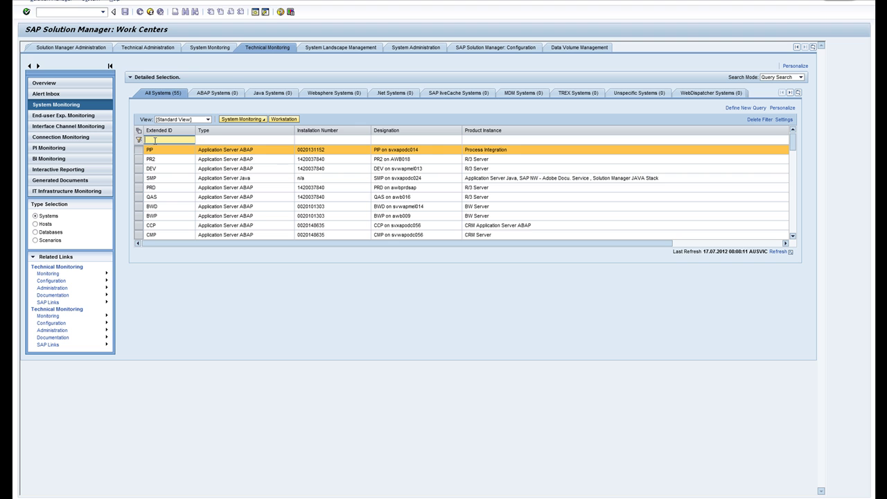
type("ECP")
key("Return")
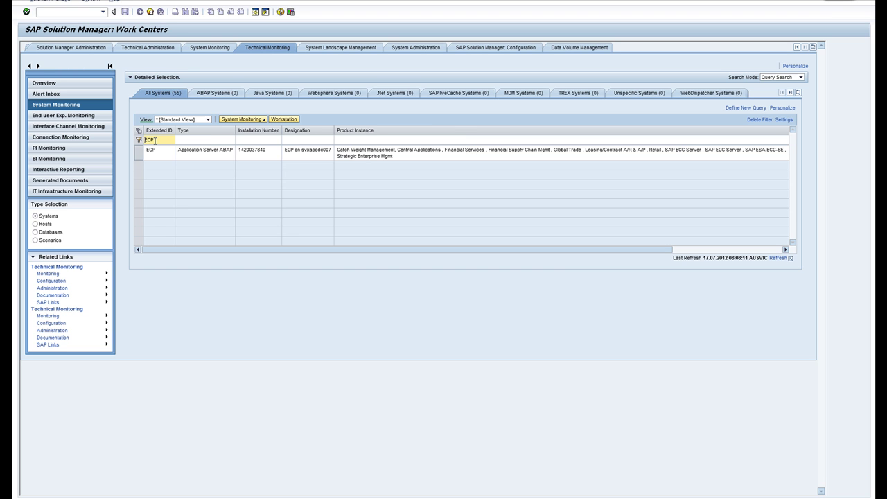
Start System Monitoring for the ECP system in a new window
left_click(138, 154)
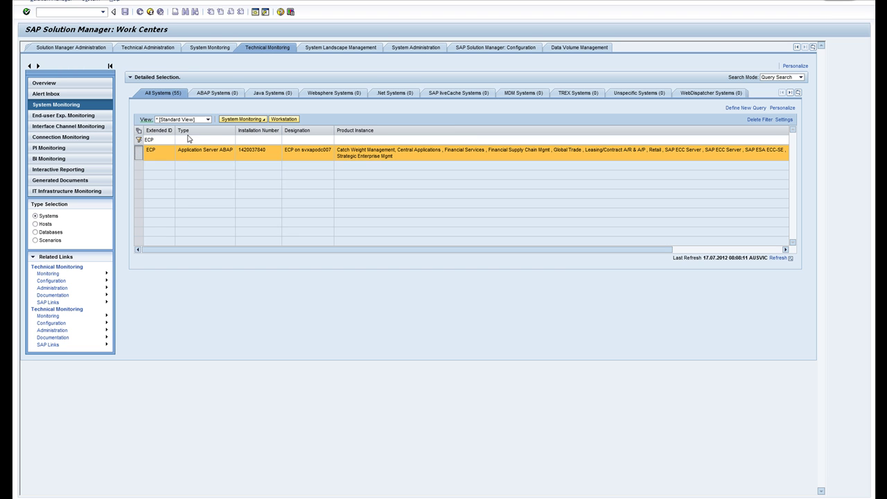
left_click(263, 120)
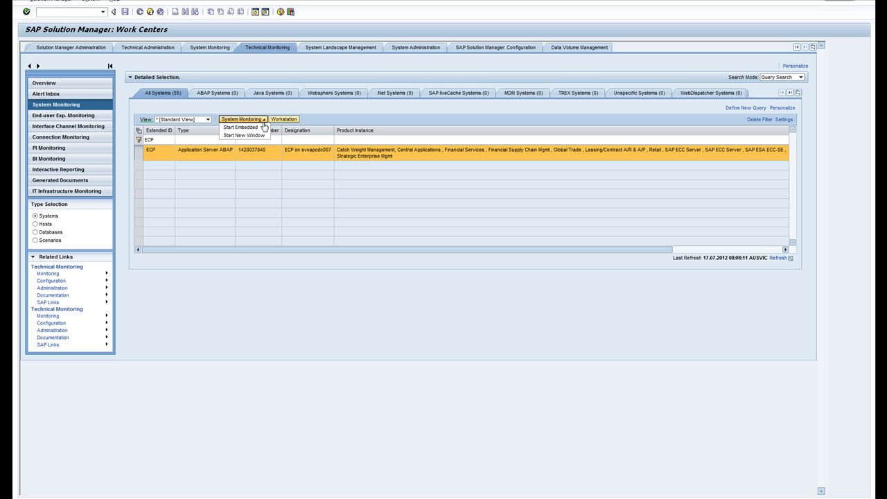
left_click(253, 135)
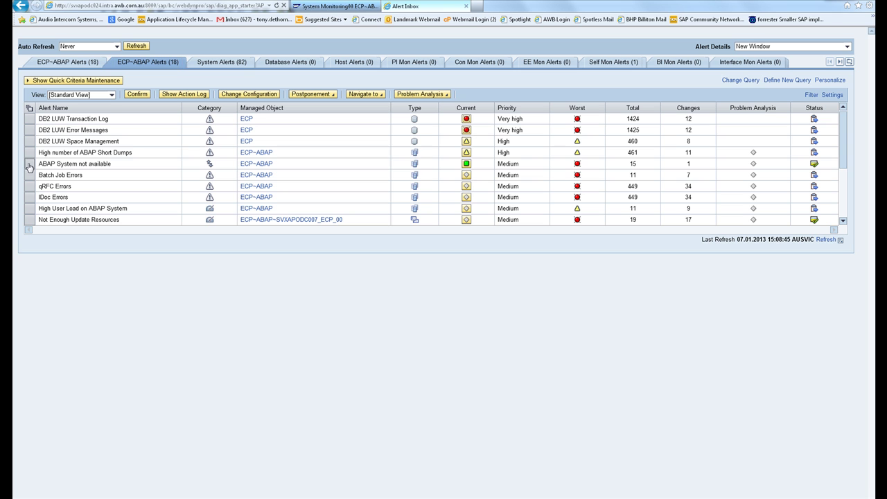
Display the alerts for "ABAP System not available", and open the details of the latest "High Number of ABAP Short Dumps" alert
left_click(29, 167)
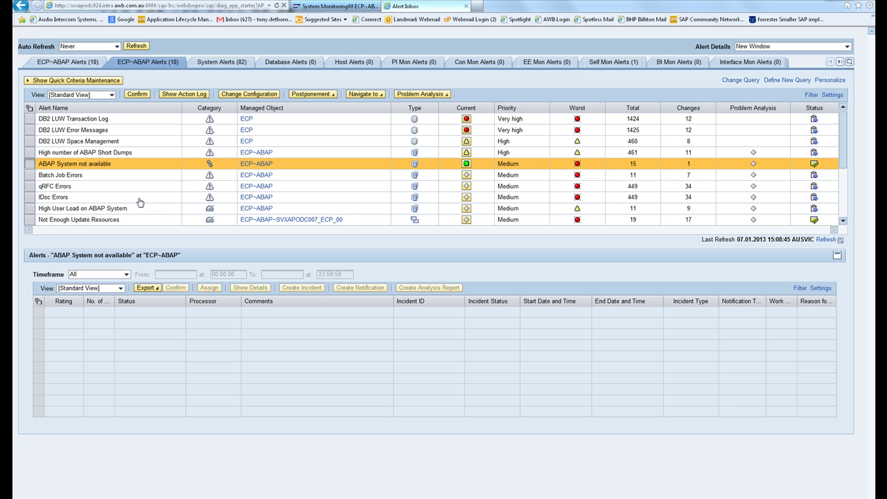
left_click(842, 222)
left_click(842, 222)
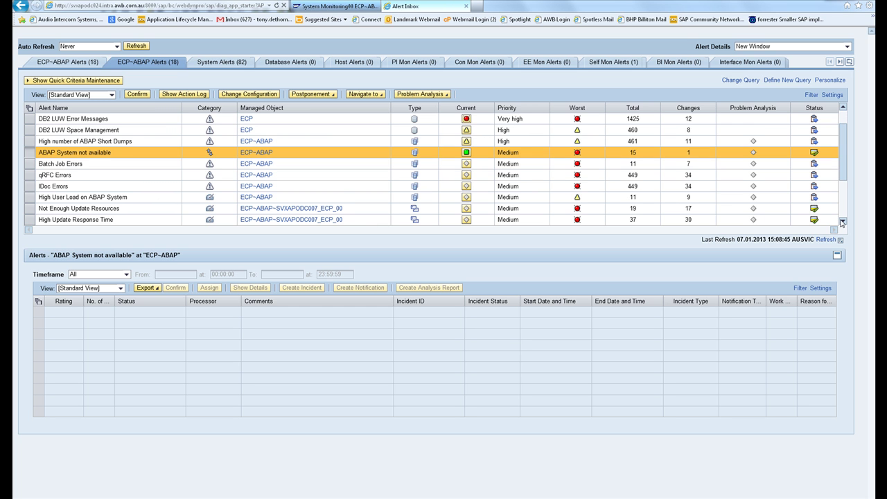
left_click(842, 221)
left_click(842, 222)
left_click(842, 222)
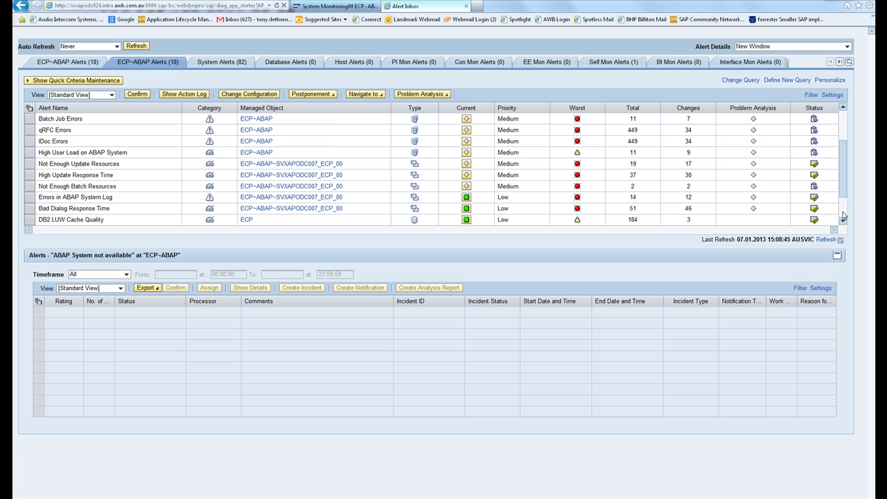
scroll(843, 216, "down", 1)
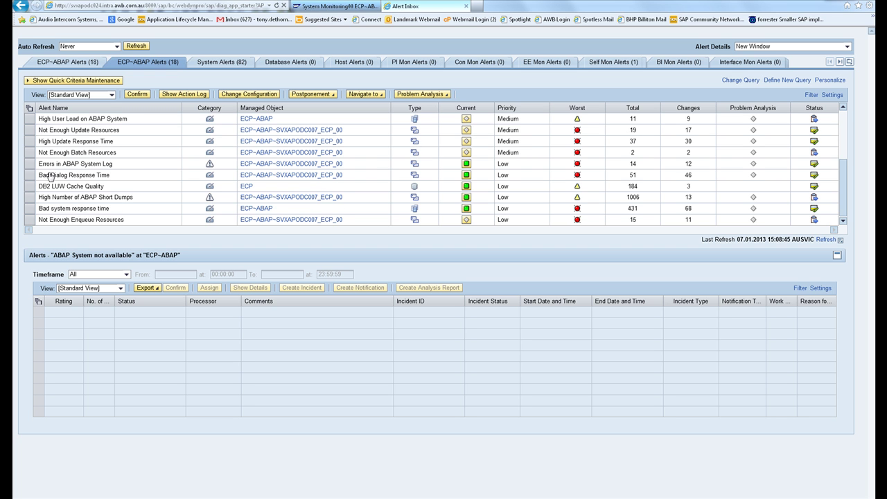
left_click(28, 197)
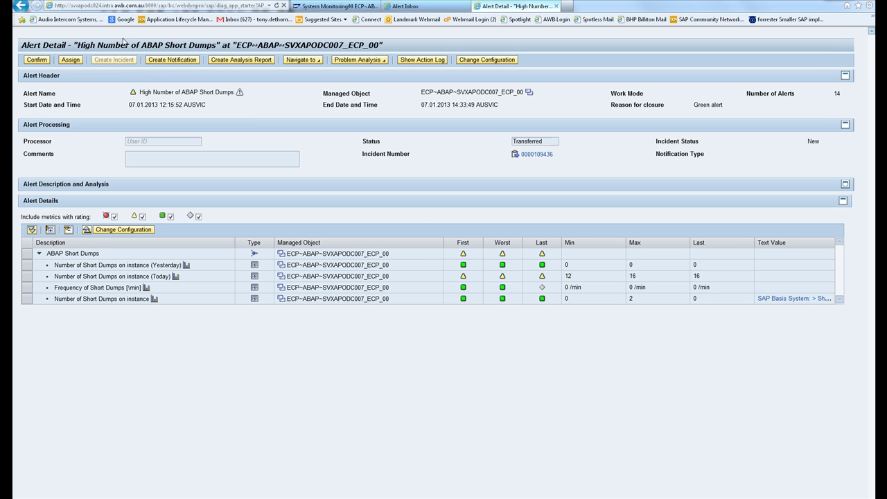
Show the short dumps (Yesterday) metric's threshold, and narrow the time range in the graph of "Number of Short Dumps on instance (Today)"
left_click(26, 265)
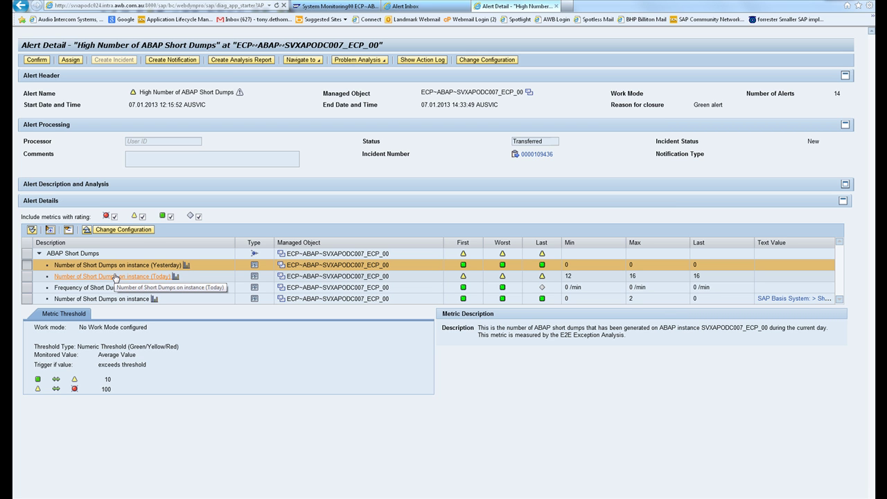
left_click(116, 277)
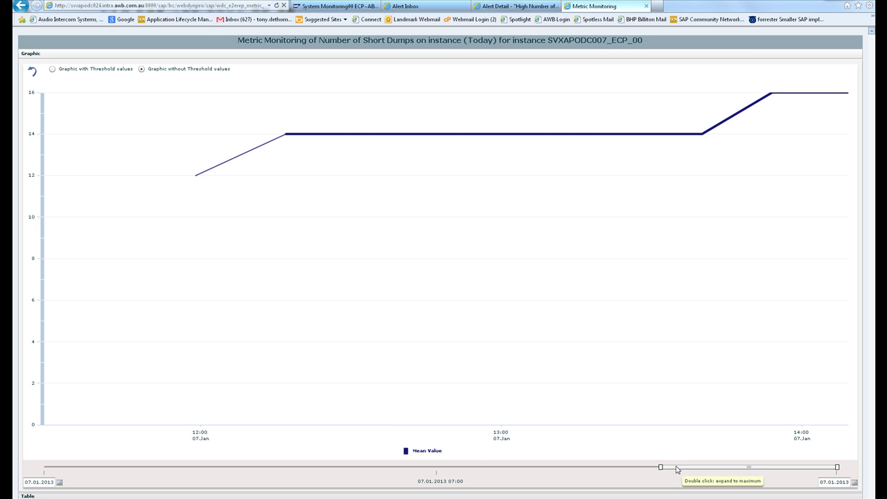
left_click_drag(838, 467, 772, 467)
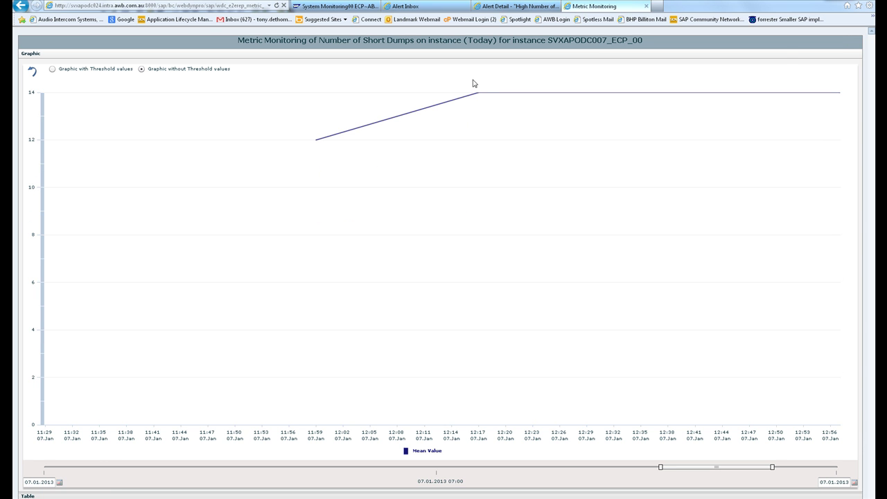
Return to the System Monitoring page and open the ECP system's hierarchy with its events and metrics
left_click(414, 6)
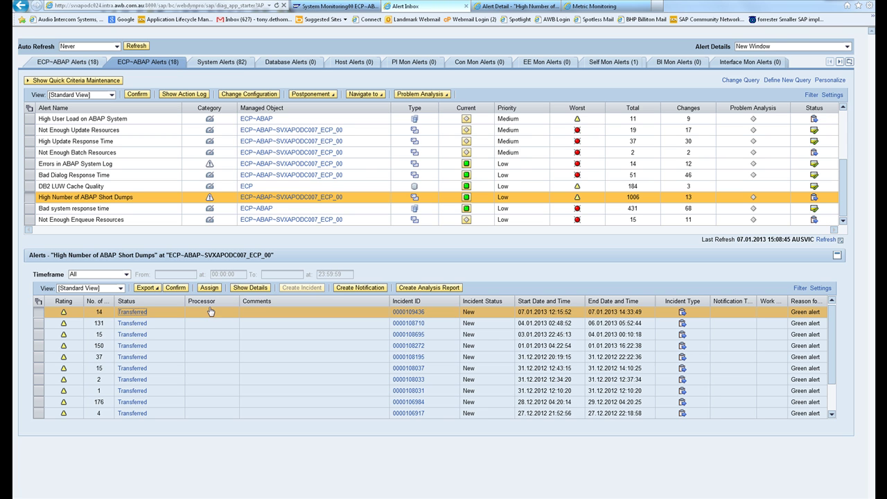
left_click(337, 7)
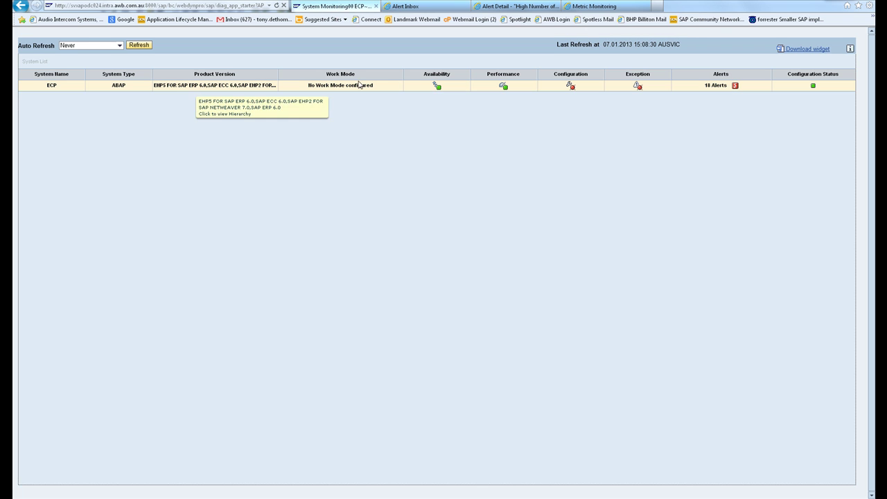
left_click(435, 86)
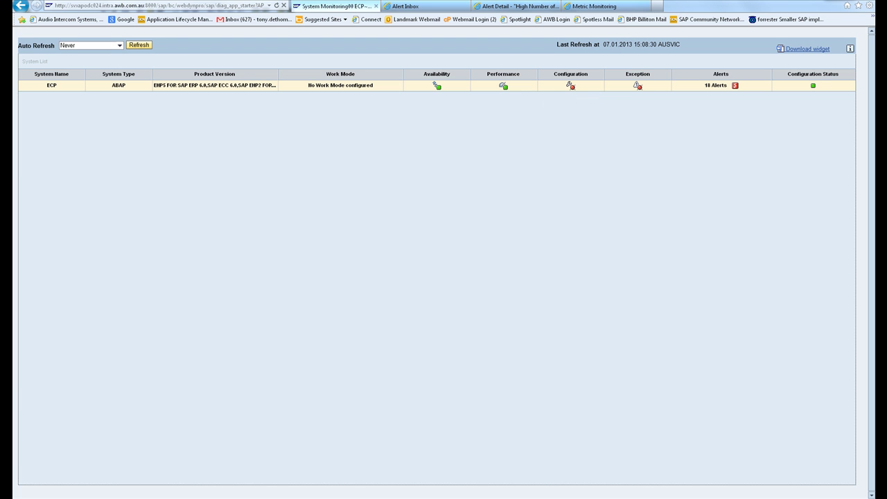
left_click(571, 87)
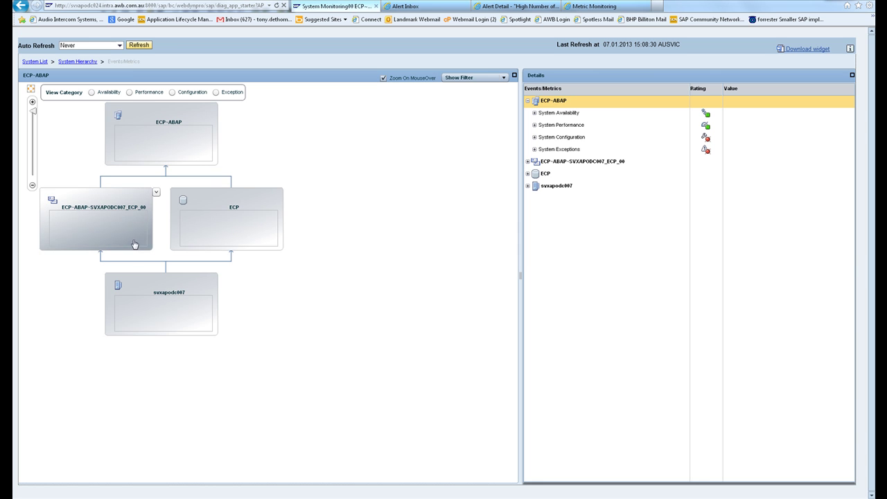
View the ECP hierarchy by the Availability, Performance, Configuration and Exception categories in turn
left_click(91, 92)
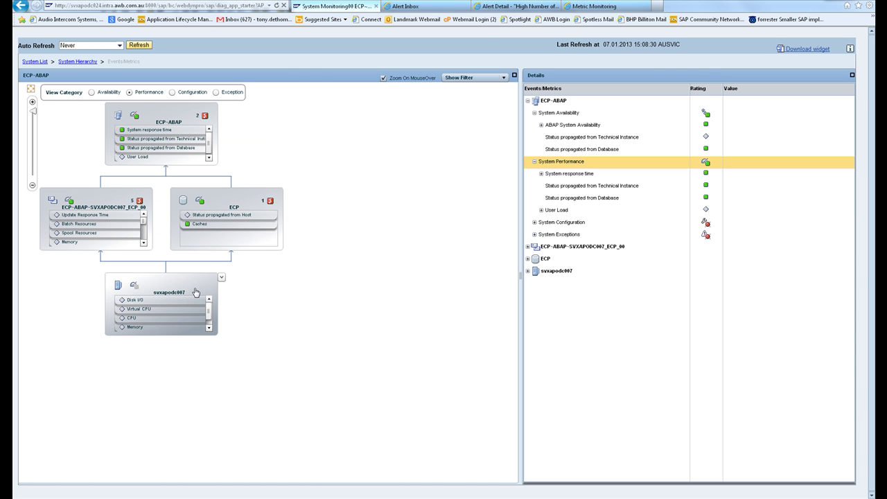
left_click(172, 92)
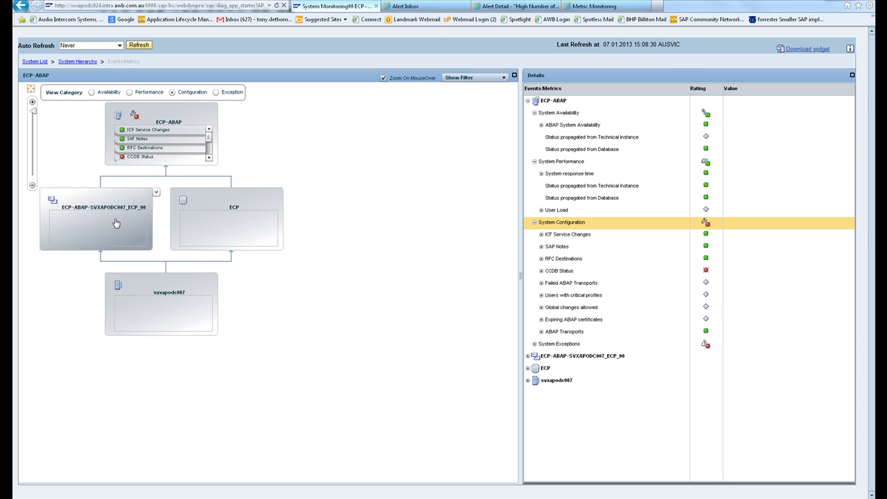
left_click(215, 92)
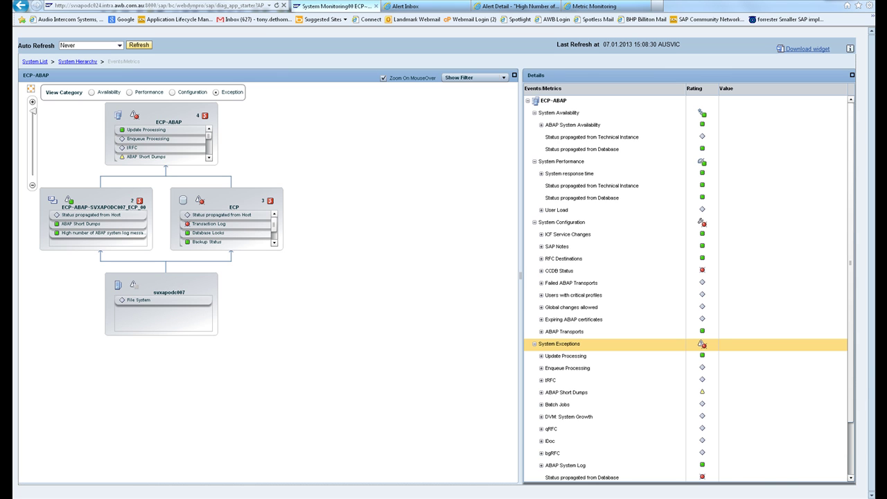
Expand the IDoc metrics under System Exceptions and select "Number of IDocs in error status"
left_click_drag(854, 371, 867, 459)
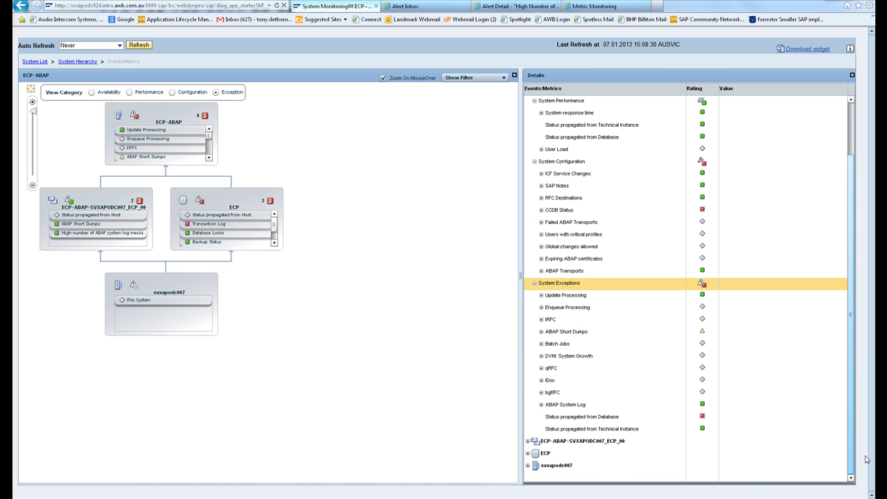
left_click(541, 381)
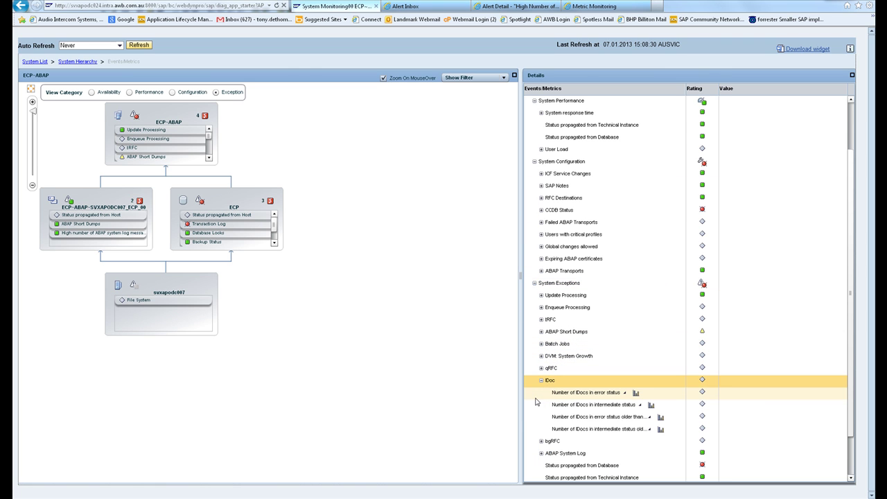
left_click(591, 395)
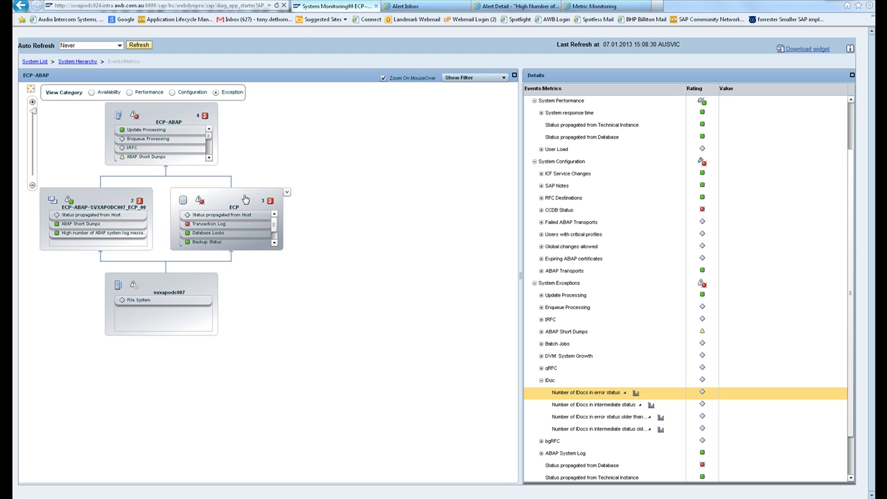
Open the exception alerts of ECP-ABAP and show the details of the IDoc Errors alert that started on 05.01.2013 at 14:11:44
left_click(205, 117)
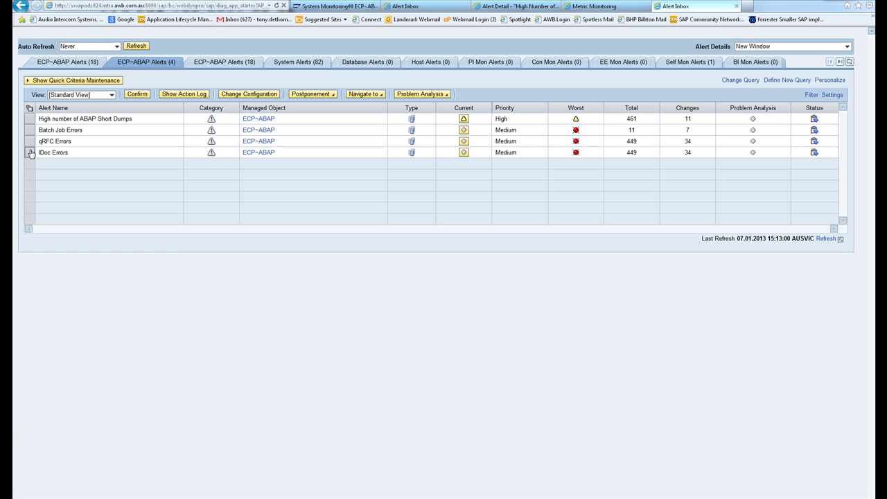
left_click(30, 153)
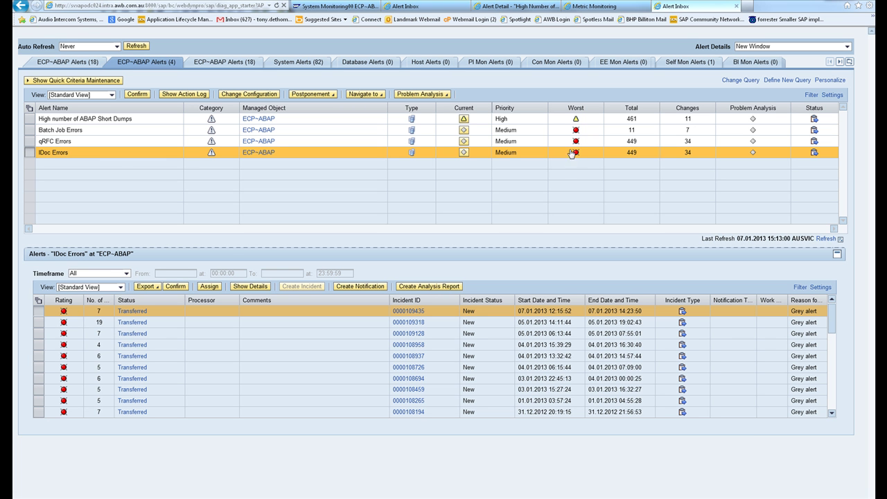
left_click(39, 323)
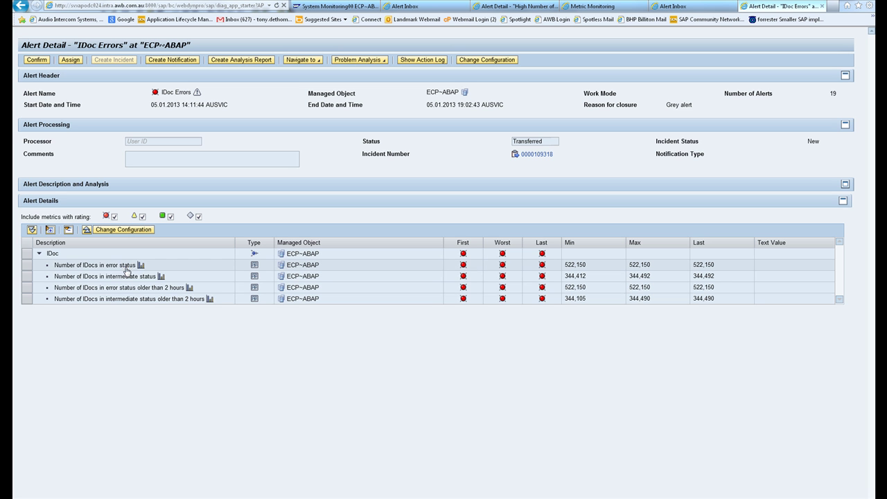
Create and review the analysis report for the IDoc Errors alert, and return to the SAP Solution Manager Work Centers window
left_click(27, 278)
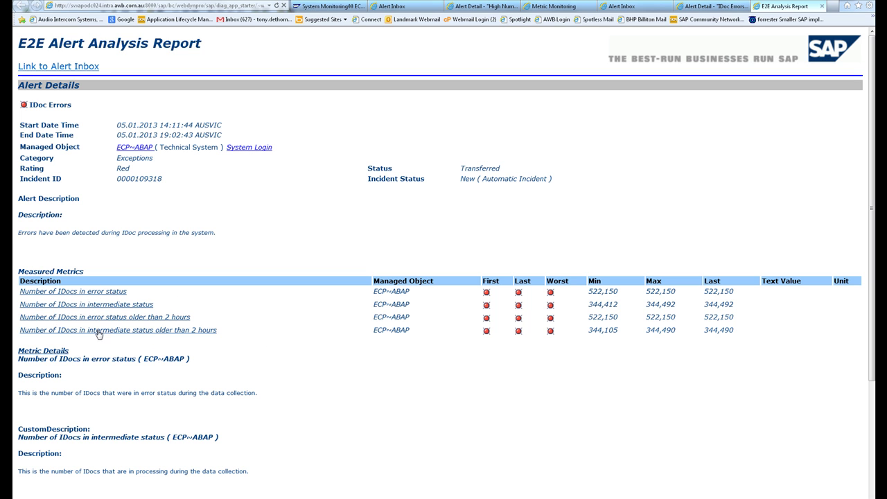
scroll(99, 339, "down", 3)
scroll(373, 416, "up", 3)
mouse_move(414, 498)
left_click(458, 472)
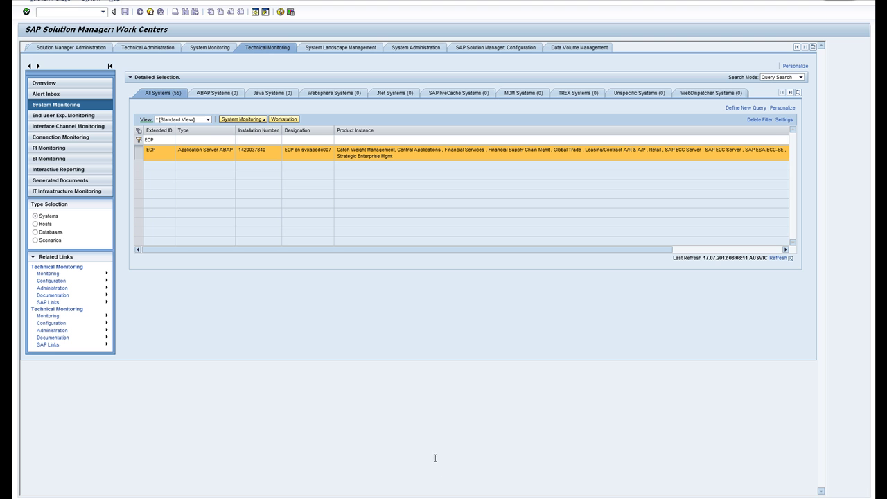